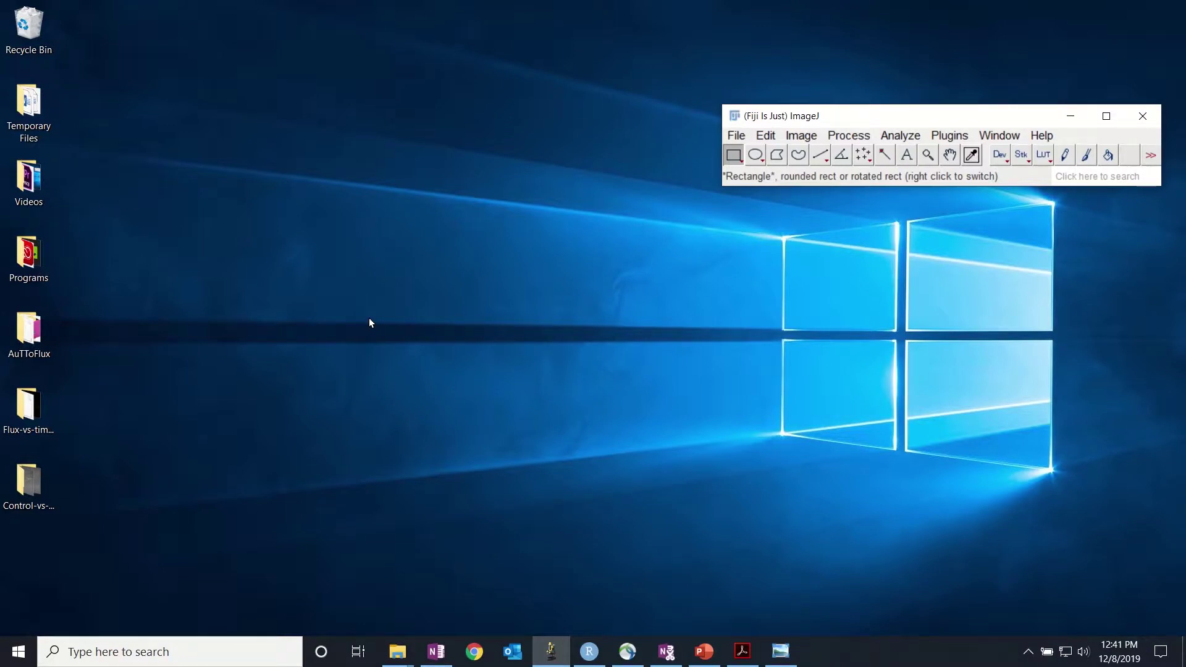
Step: Run FluorescenceIntensity.ijm from Desktop > AuTToFlux > ImageJ macro via Plugins > Macros > Run
{"action": "left_click", "coordinate": [950, 136]}
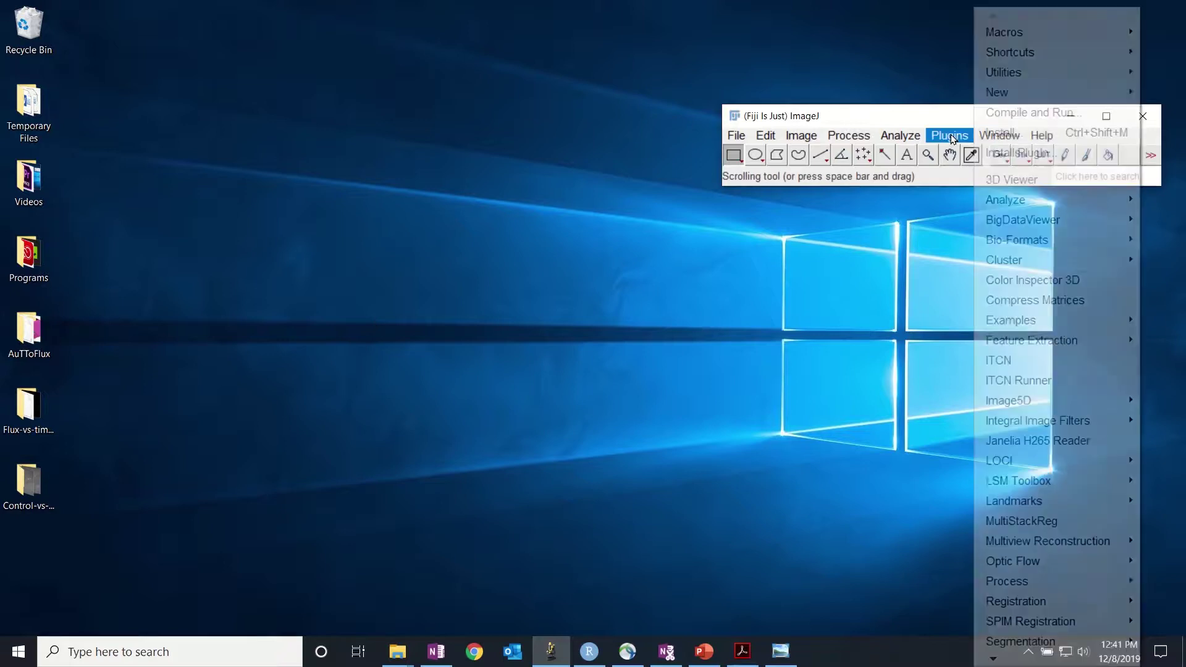
{"action": "mouse_move", "coordinate": [1005, 32]}
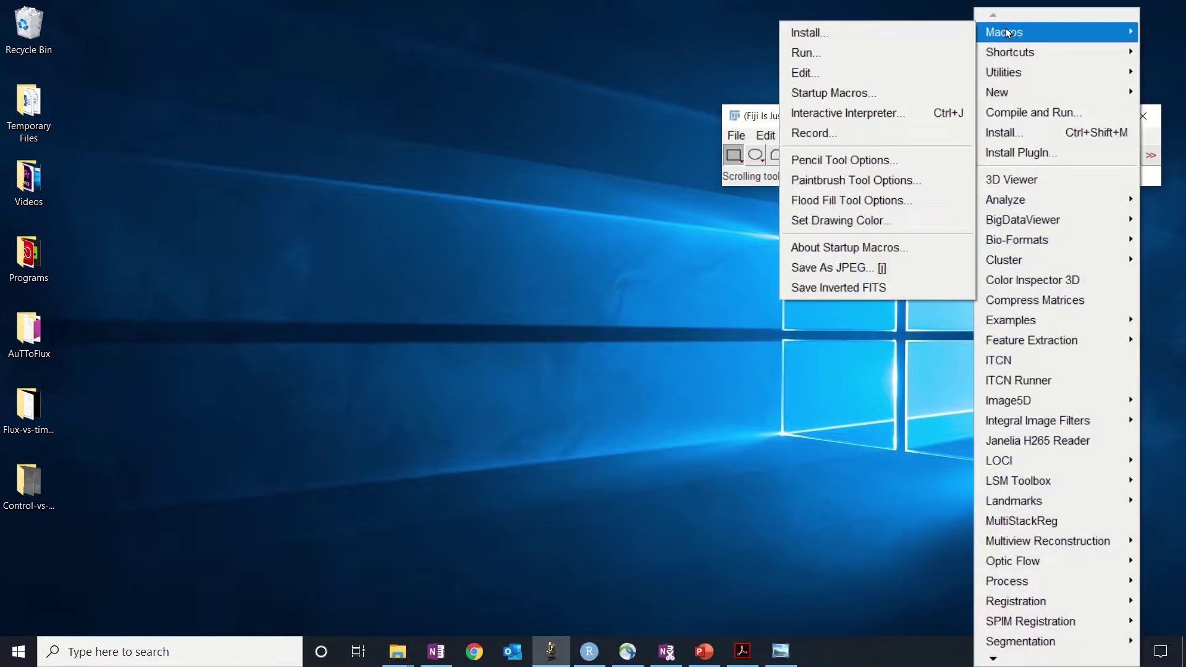
{"action": "left_click", "coordinate": [879, 53]}
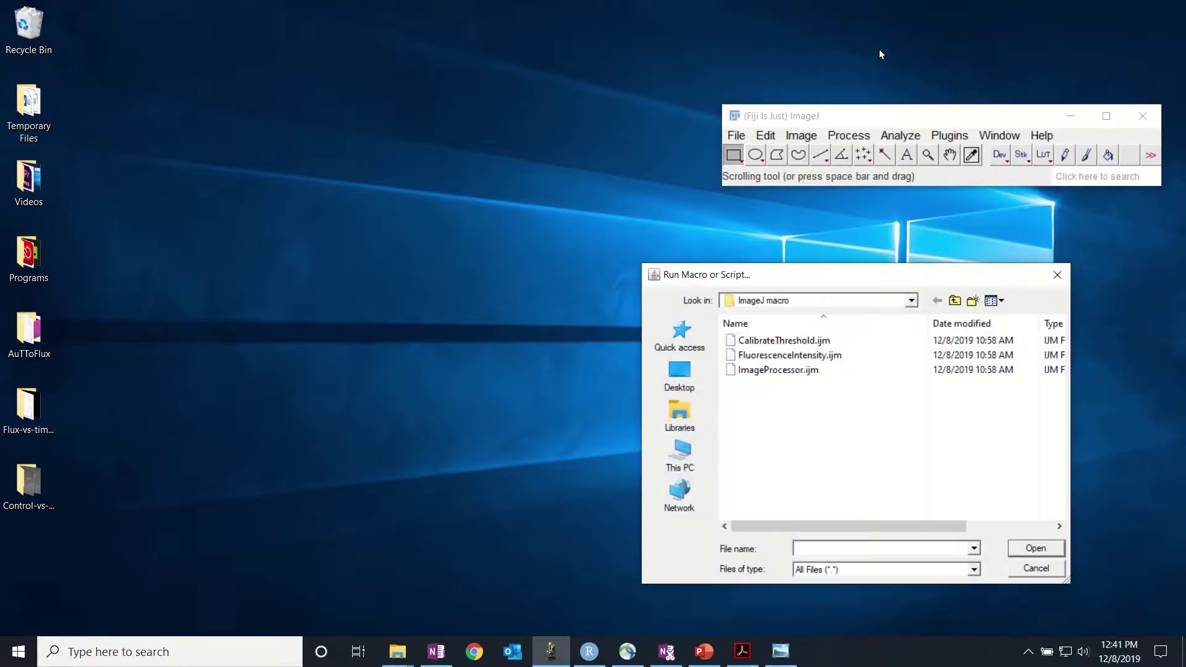
{"action": "left_click", "coordinate": [679, 386]}
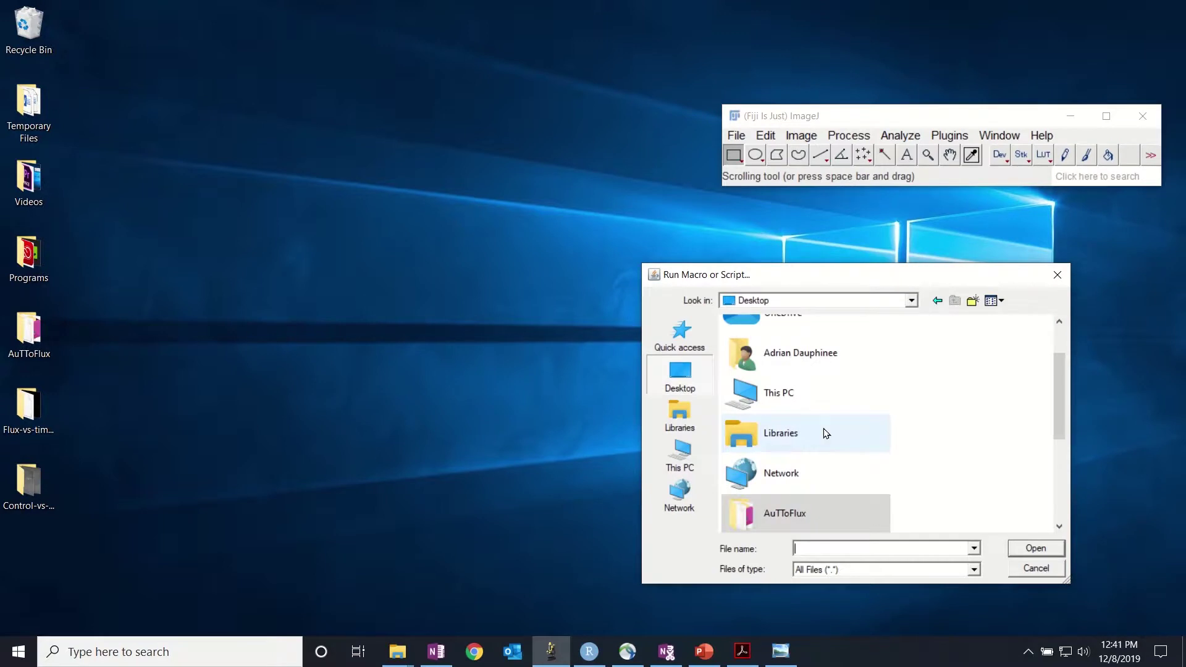
{"action": "double_click", "coordinate": [814, 511]}
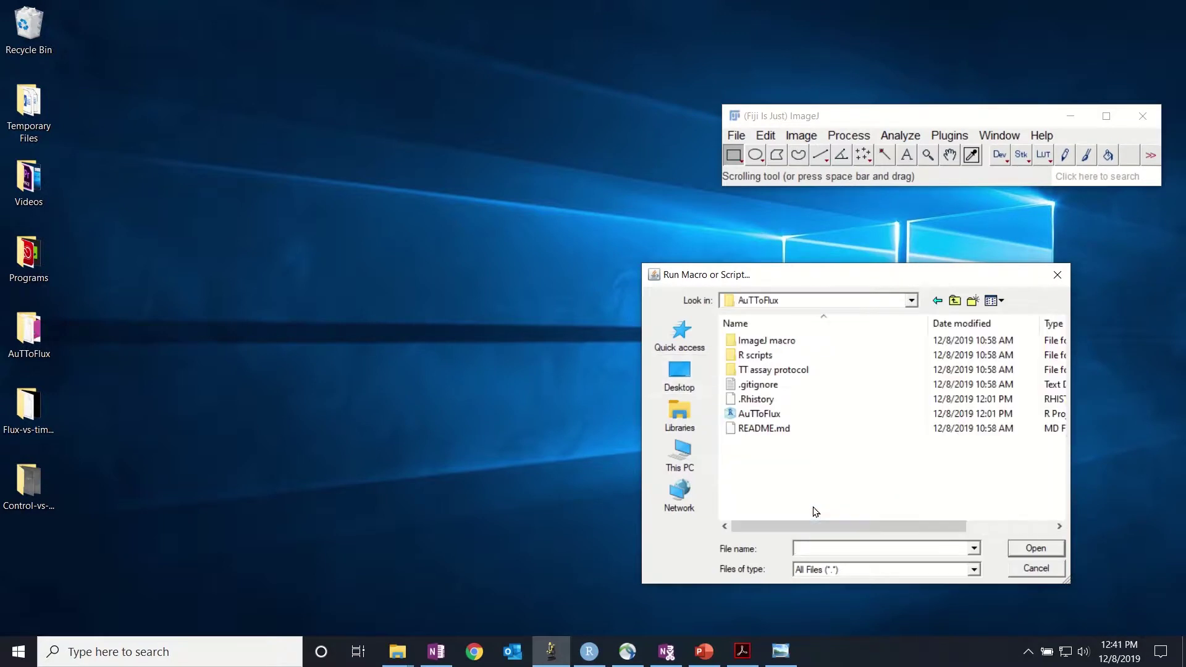
{"action": "double_click", "coordinate": [792, 343]}
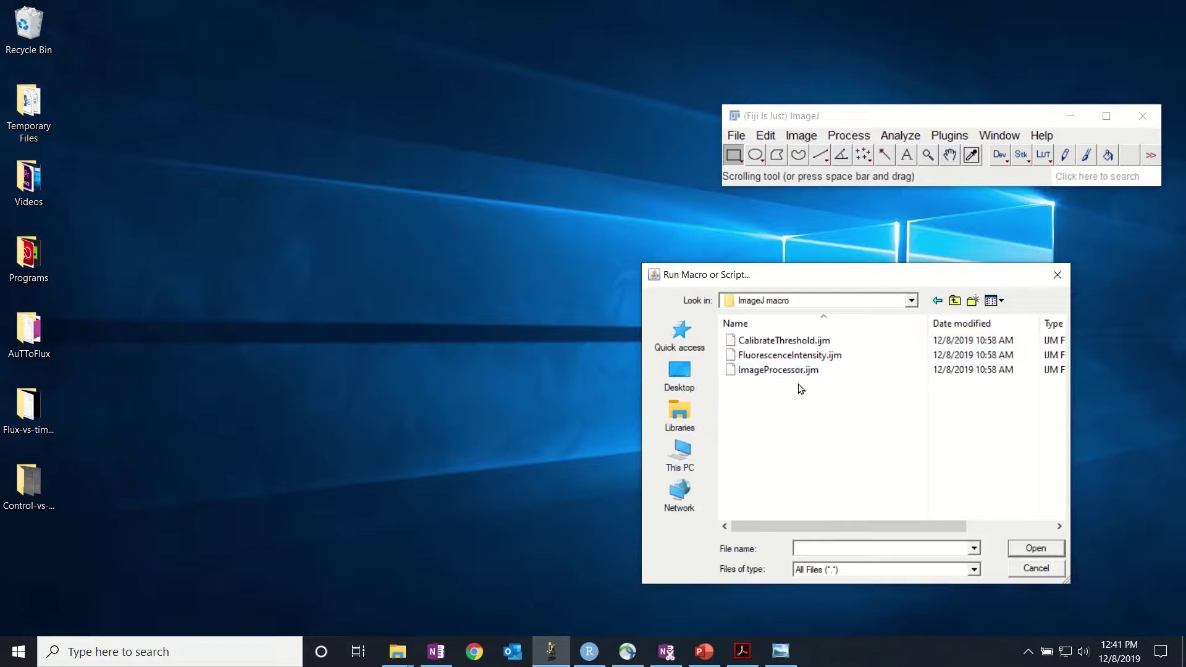
{"action": "left_click", "coordinate": [805, 361]}
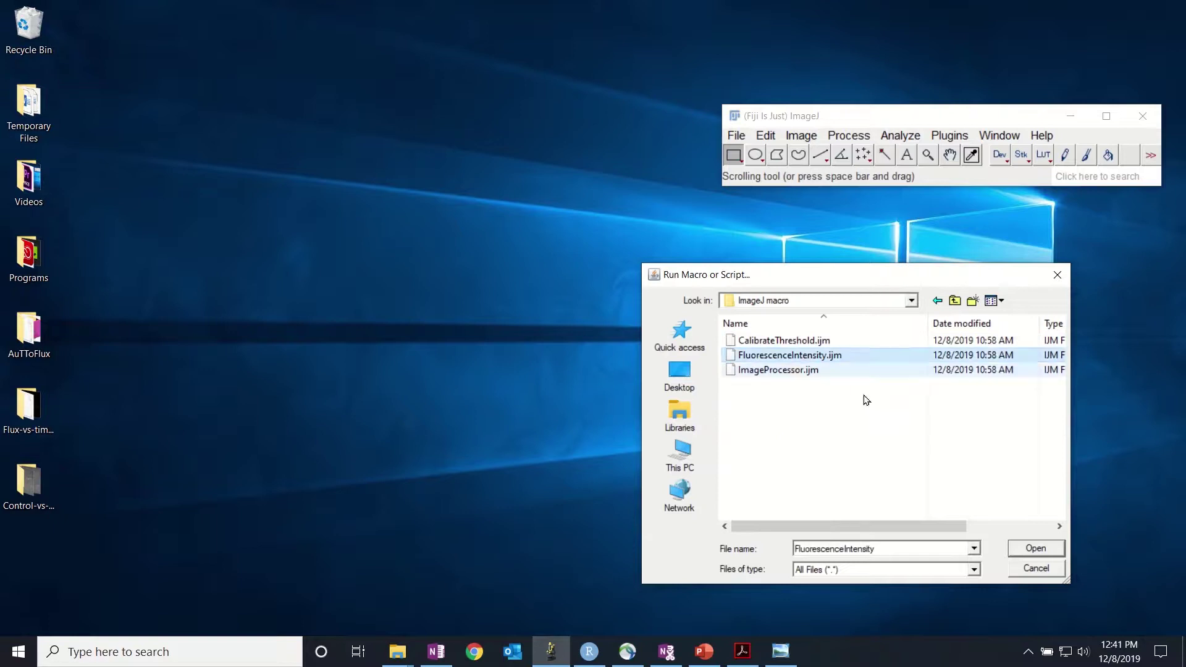
{"action": "left_click", "coordinate": [1038, 549]}
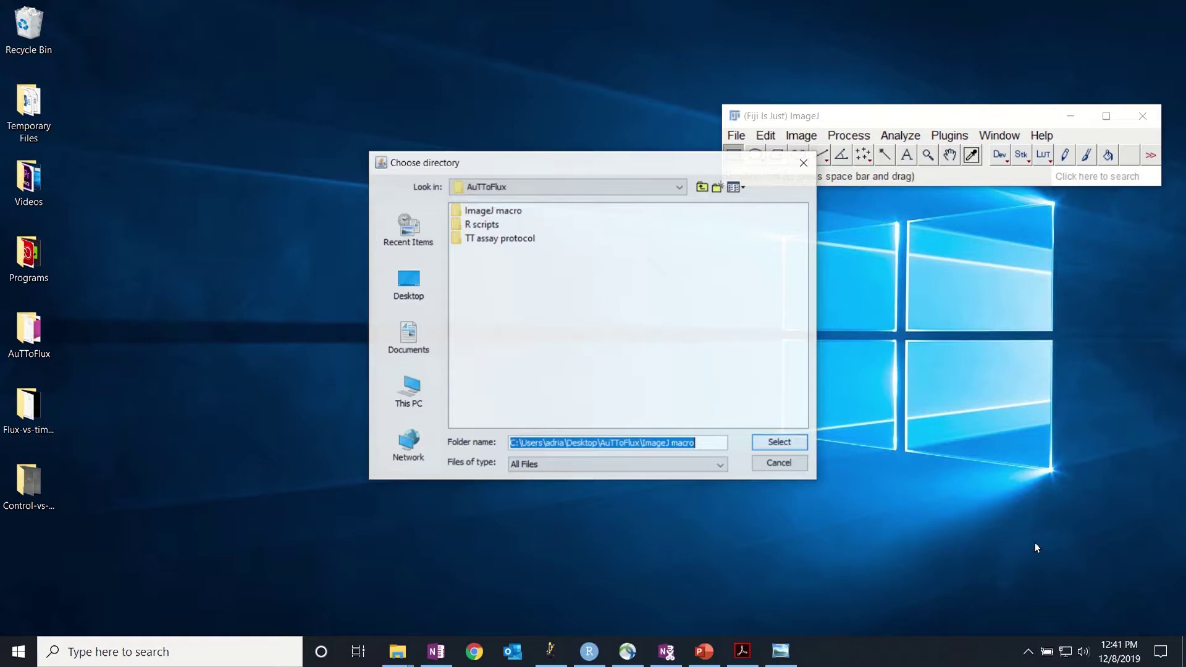
Step: Select Desktop > Flux-vs-time_demo as the macro's input directory
{"action": "left_click", "coordinate": [416, 294]}
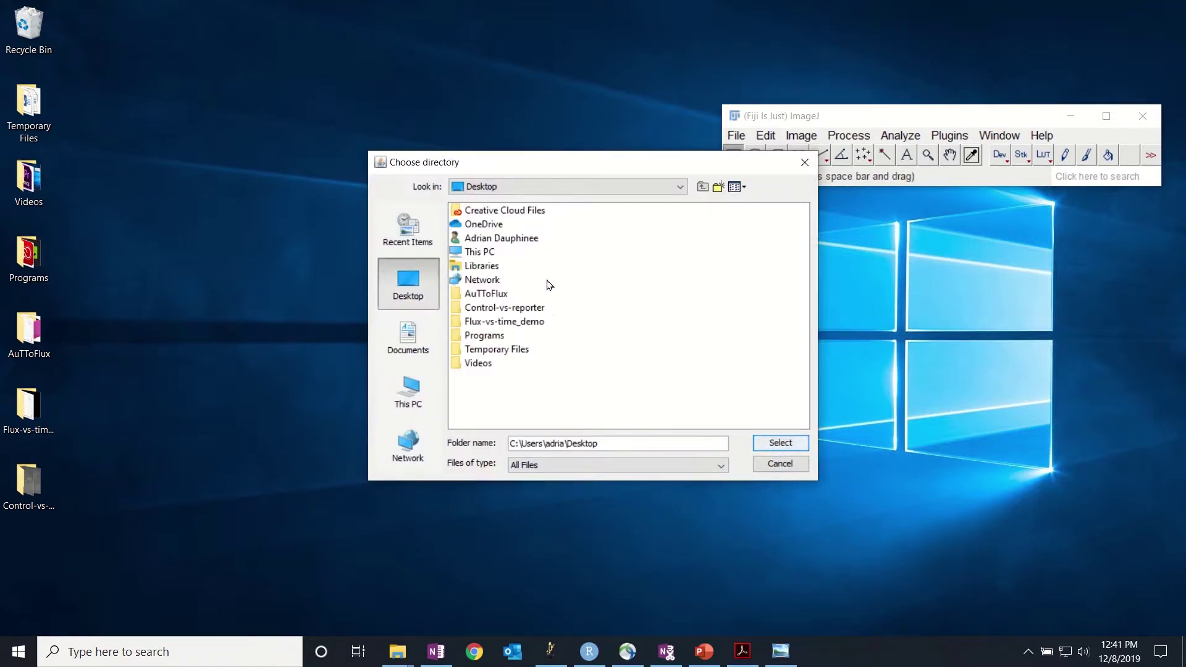
{"action": "left_click", "coordinate": [528, 324]}
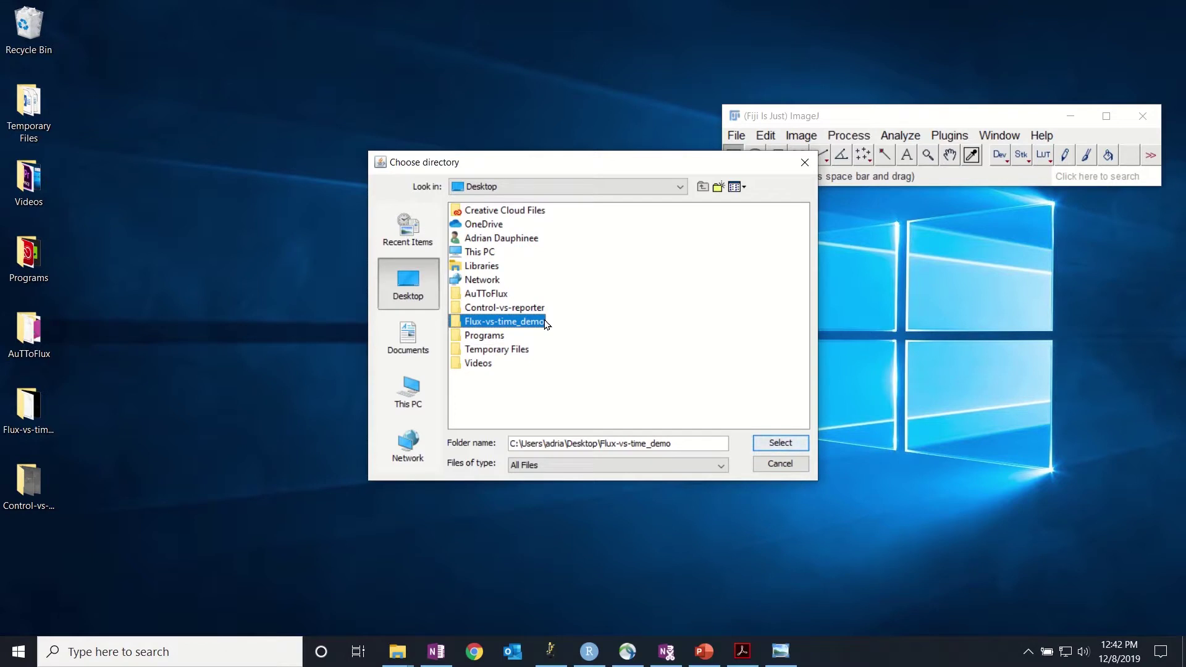
{"action": "left_click", "coordinate": [777, 442]}
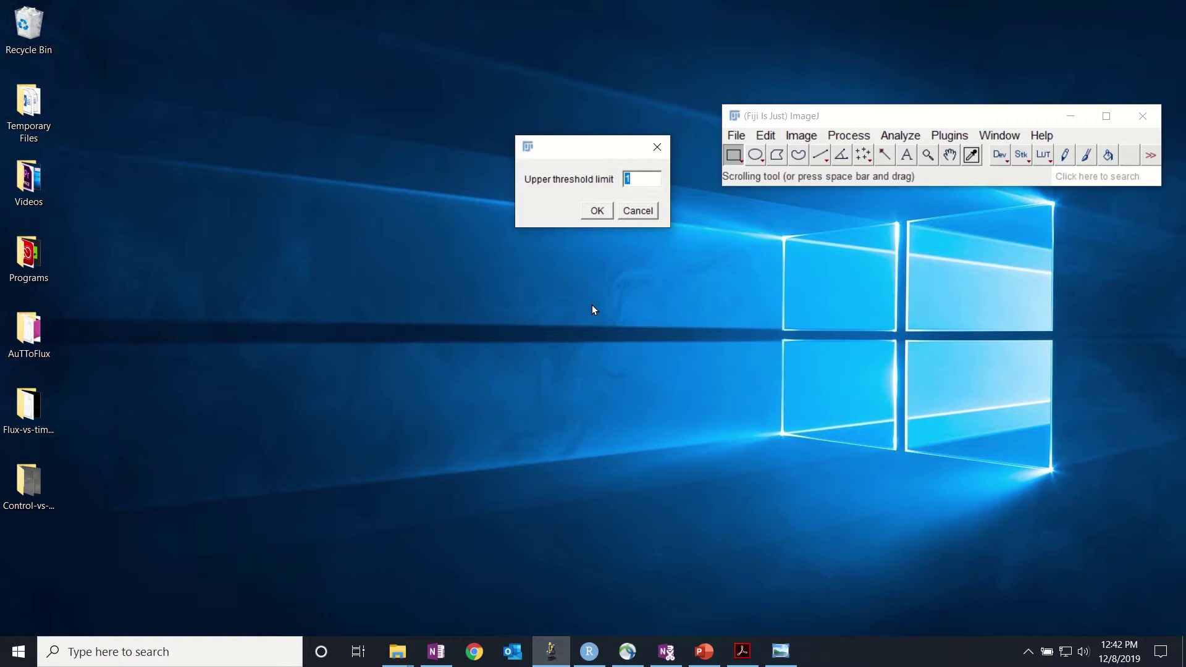
{"action": "type", "text": "3"}
Step: Accept an upper threshold limit of 3 so the macro starts processing
{"action": "left_click", "coordinate": [596, 211]}
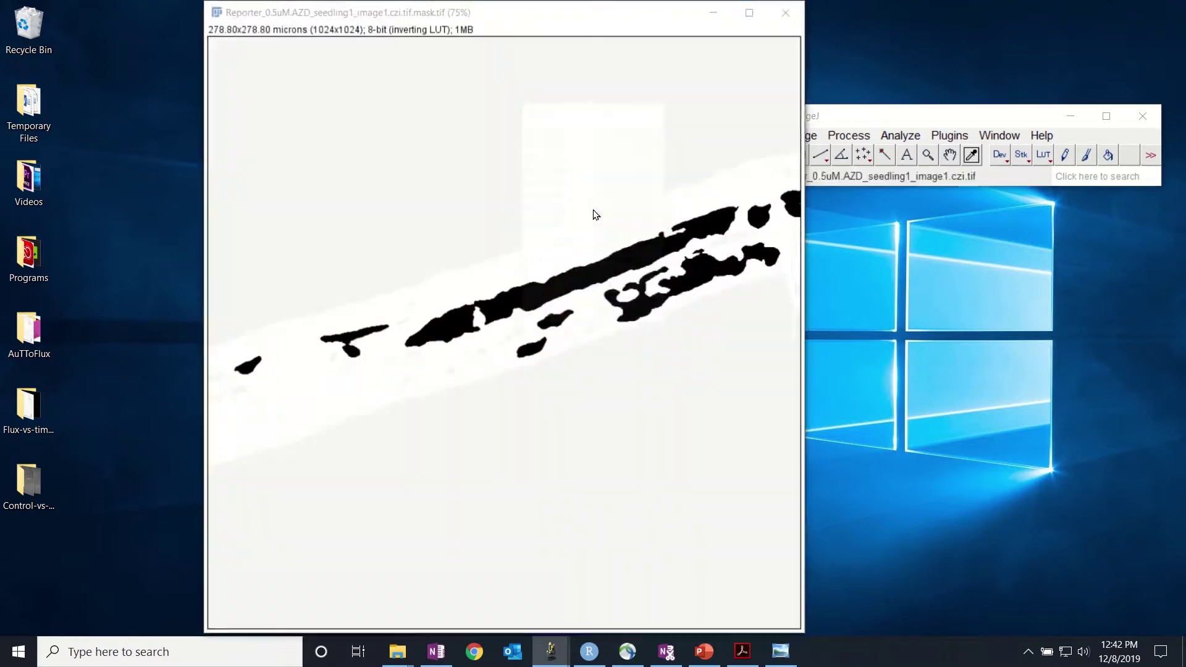